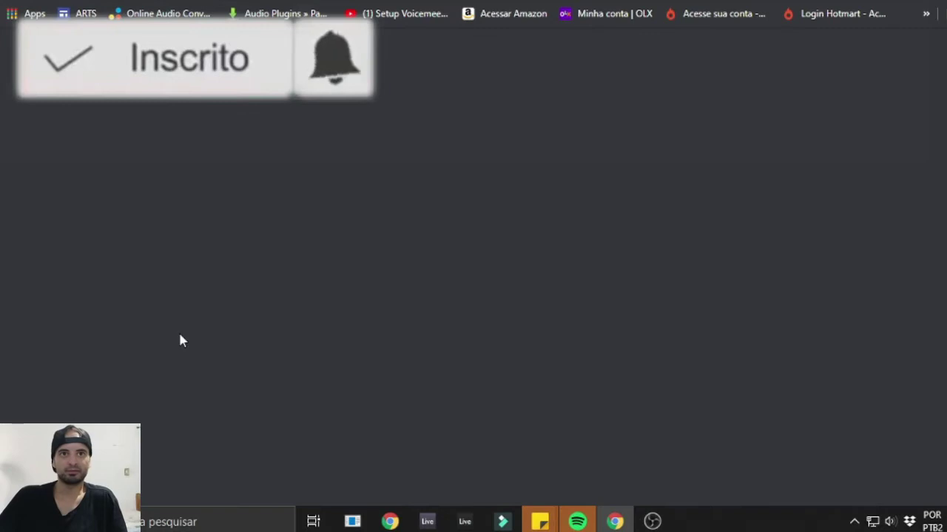
Step: Scroll to MINIMA on the Xperimenta site and take it free, reaching checkout at R$ 0,00
scroll(781, 203, down, 3)
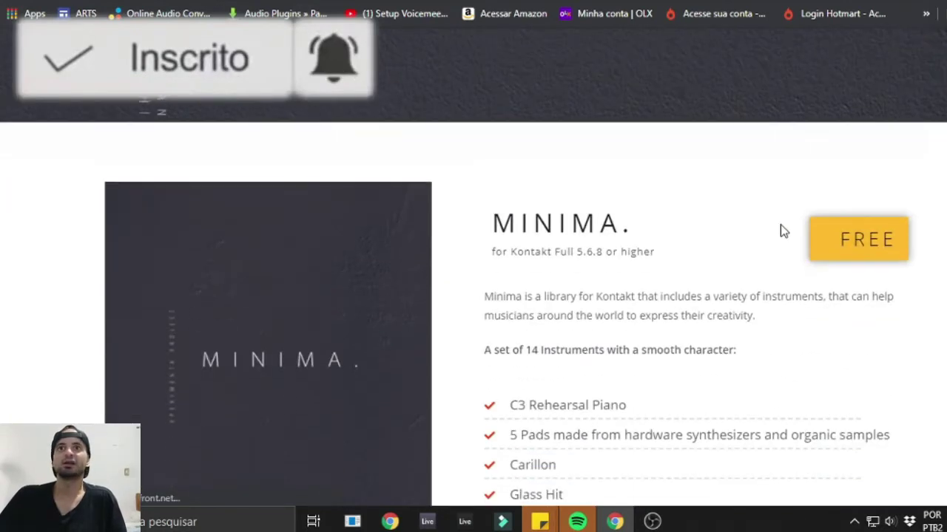
click(855, 244)
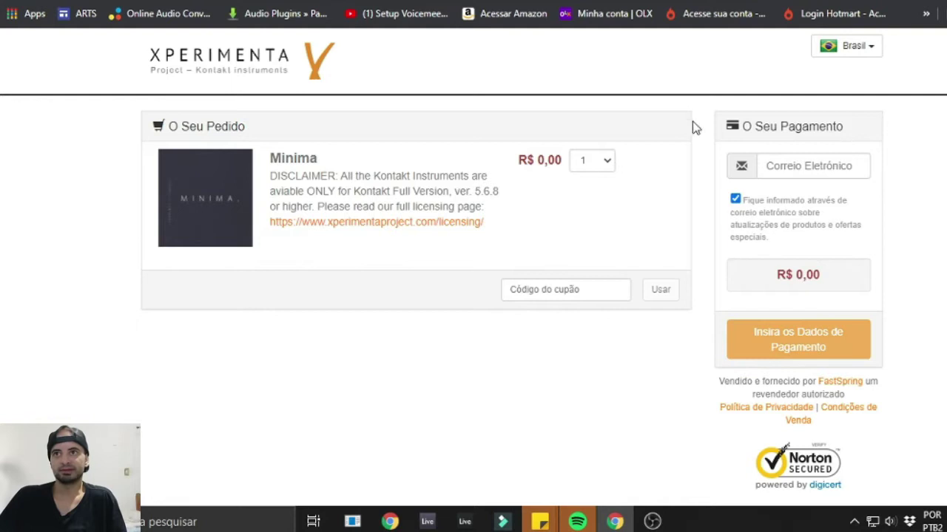
Step: Open the payment details form and fill first name, nickname and company from saved suggestions
click(805, 346)
click(449, 121)
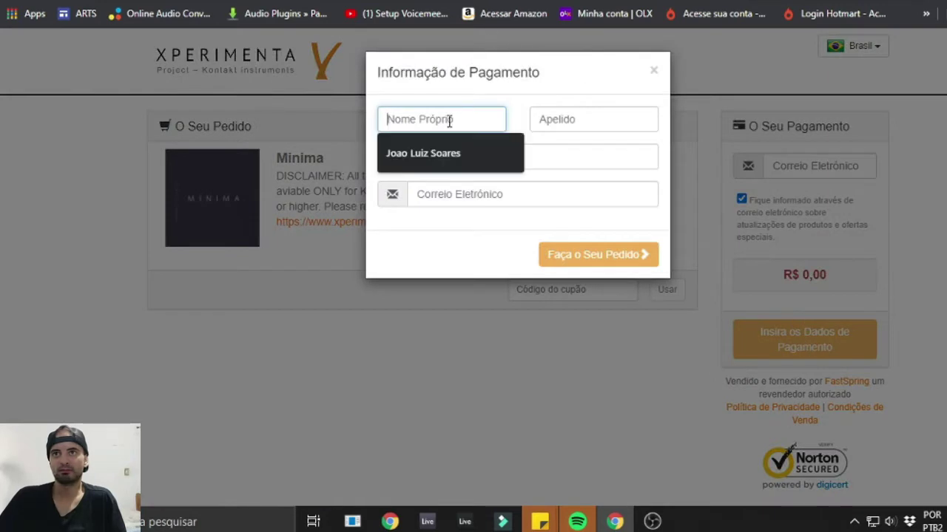
click(439, 154)
click(576, 118)
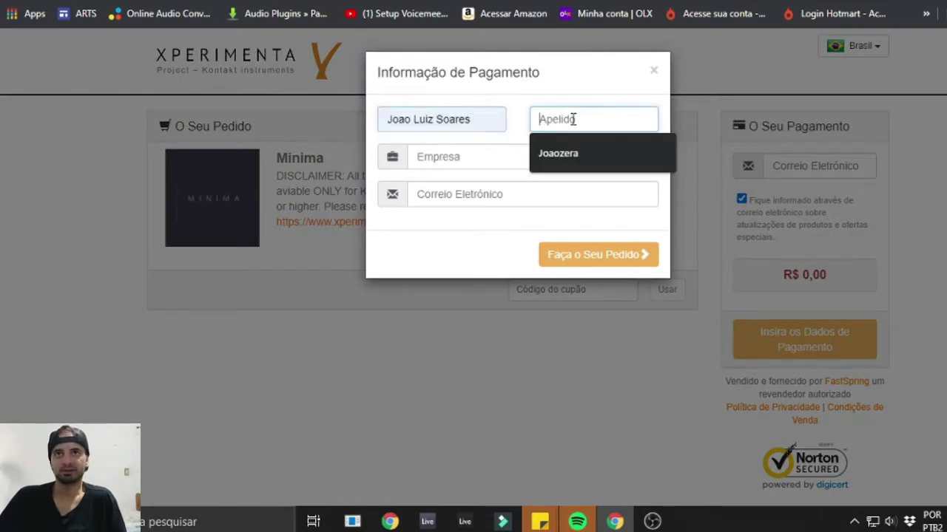
click(558, 153)
click(465, 158)
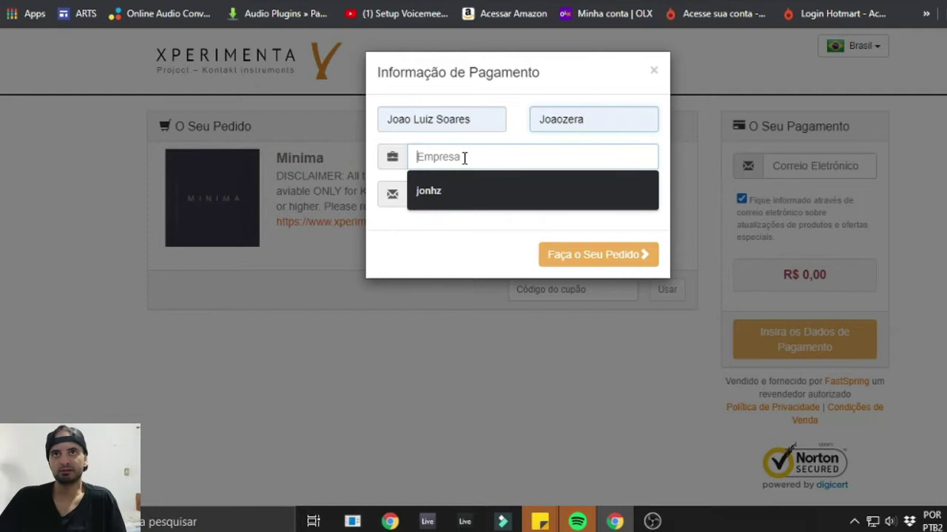
click(454, 193)
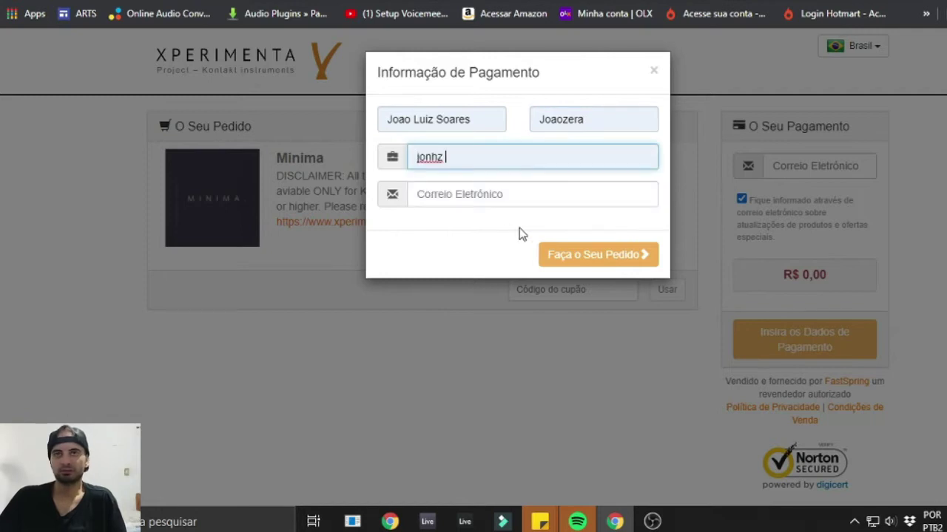
Step: Enter the contact e-mail address and place the free order
click(455, 191)
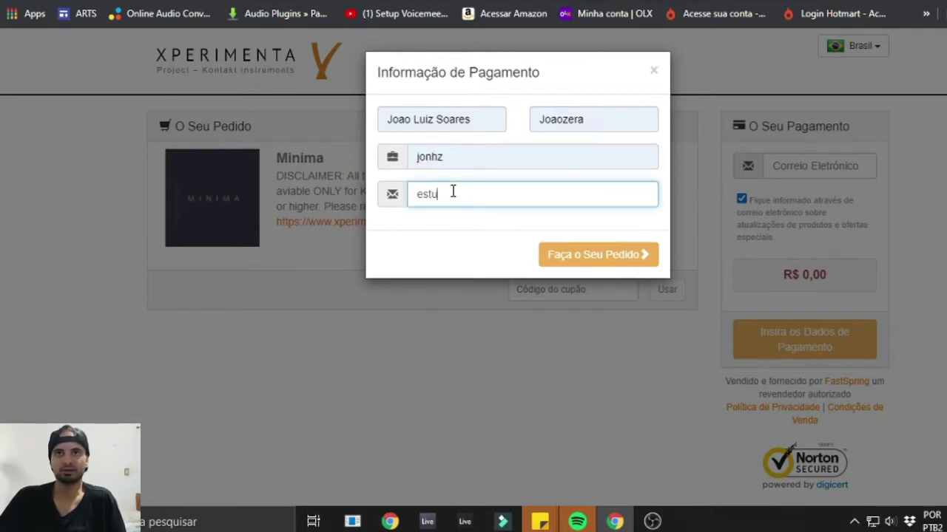
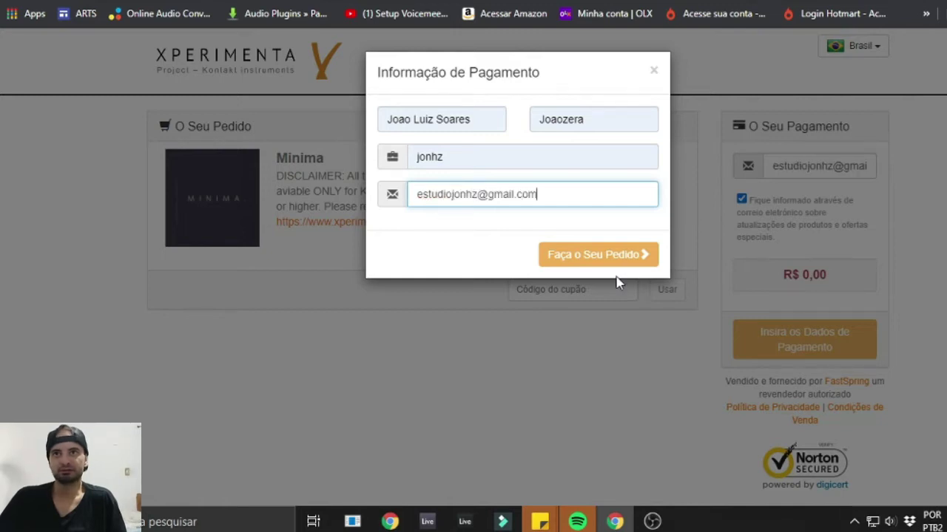
click(581, 259)
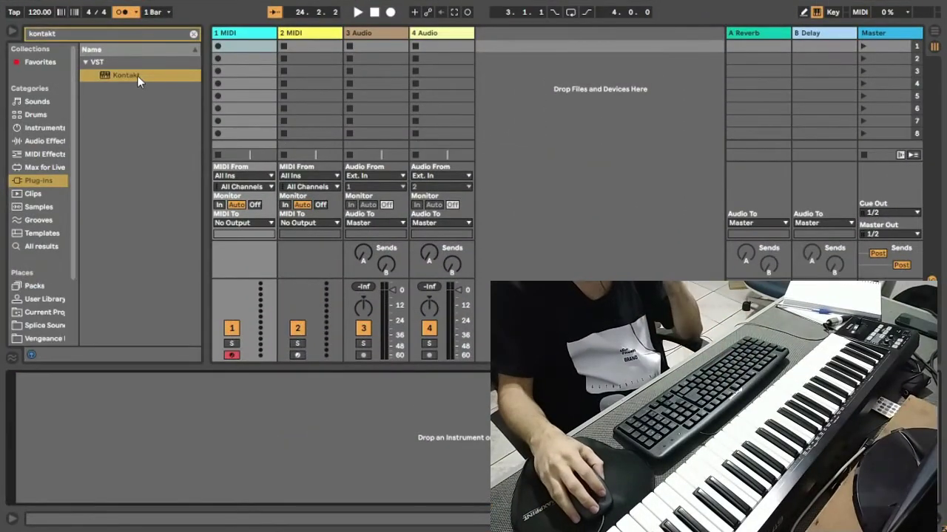
Step: Load Kontakt on the first MIDI track and browse Timbres Kontakt > Shipping to select MINIMA 1 Pad
double_click(133, 75)
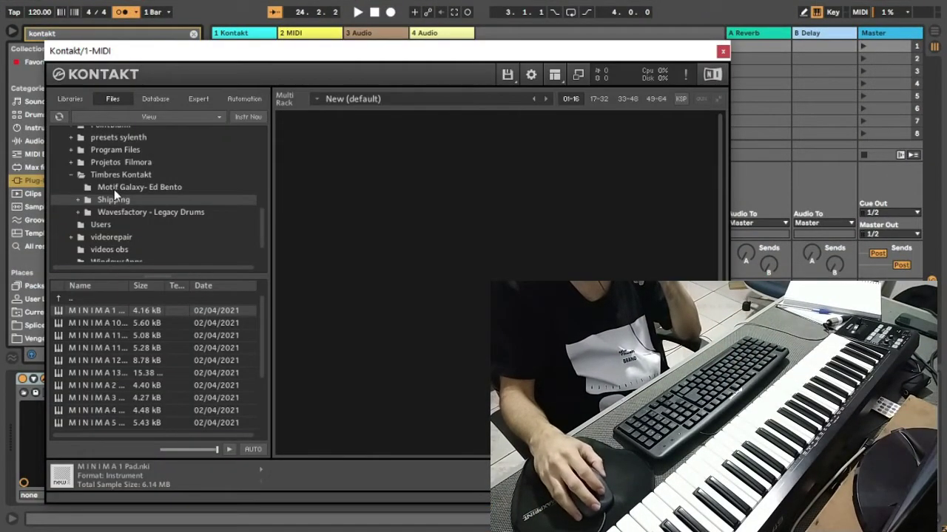
click(72, 177)
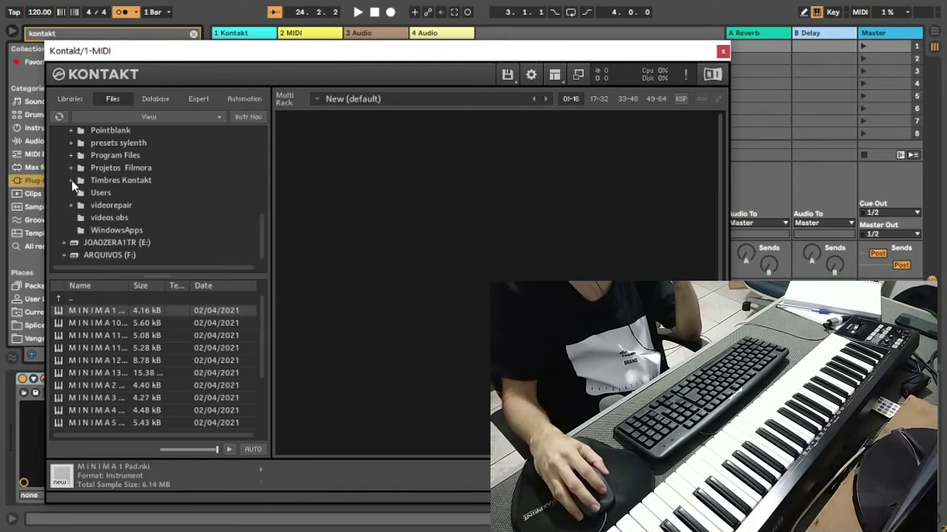
click(71, 180)
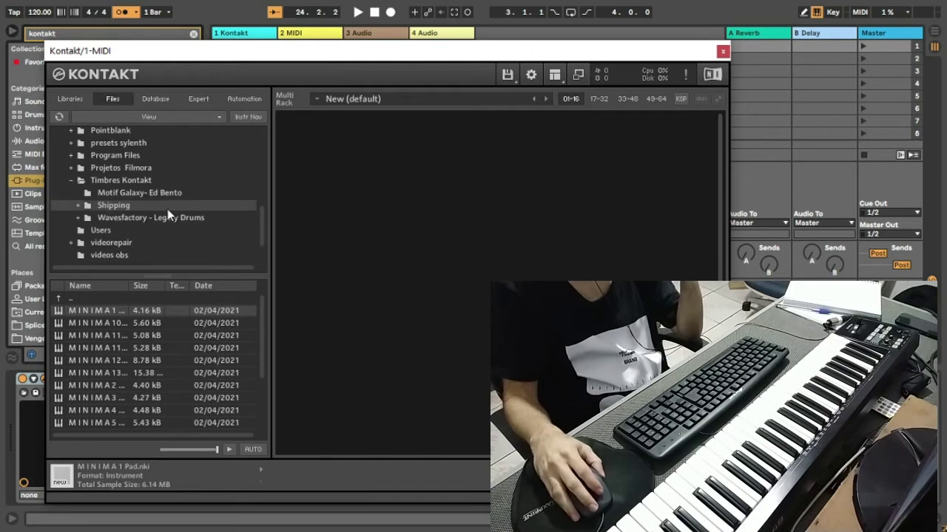
click(77, 206)
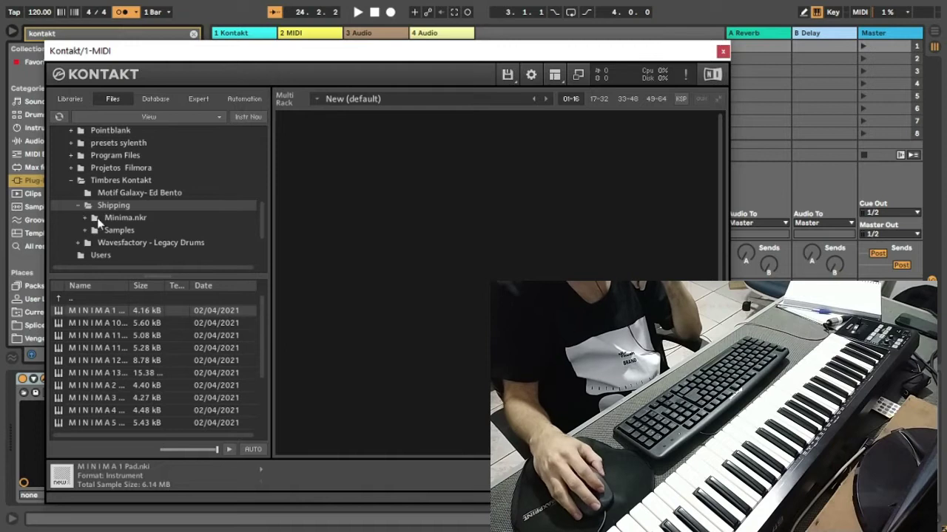
click(109, 218)
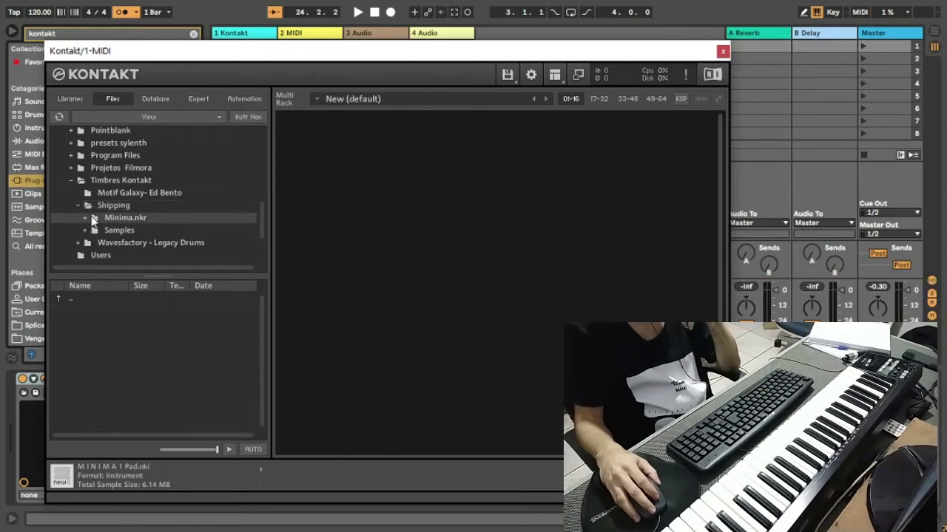
double_click(104, 206)
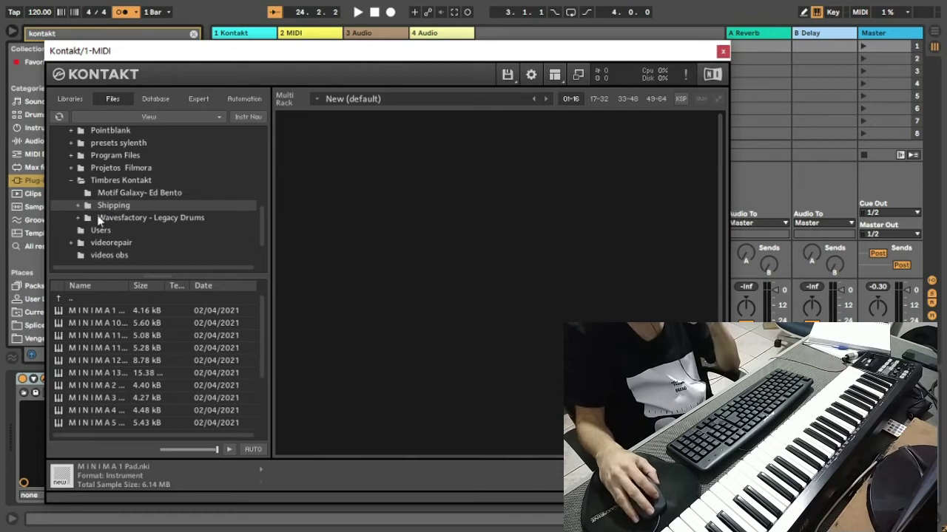
double_click(105, 204)
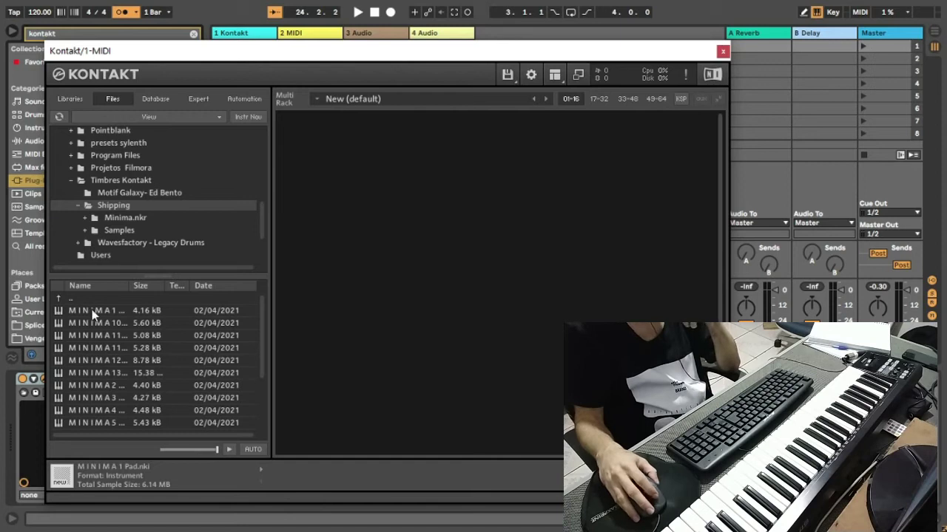
click(92, 315)
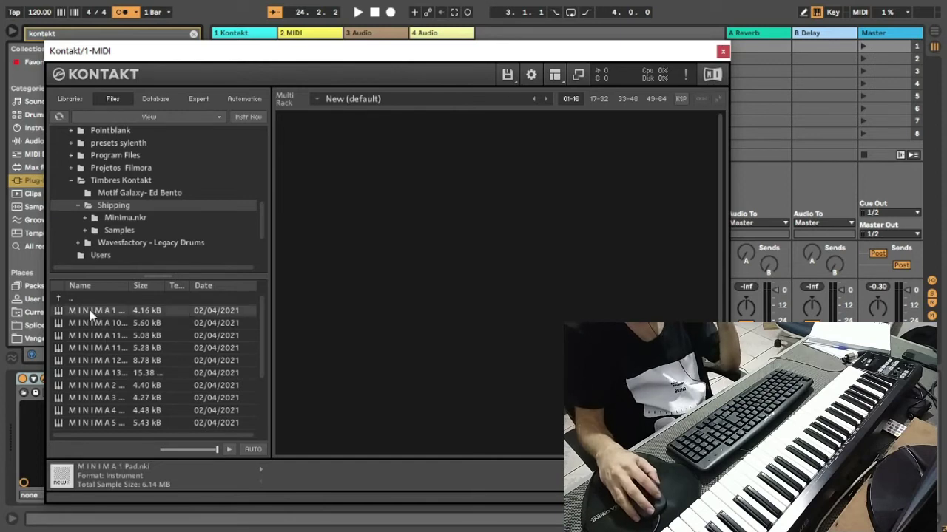
Step: Drag MINIMA 1 Pad.nki into Kontakt's Multi Rack and move the Kontakt window up and right
drag(92, 315, 358, 139)
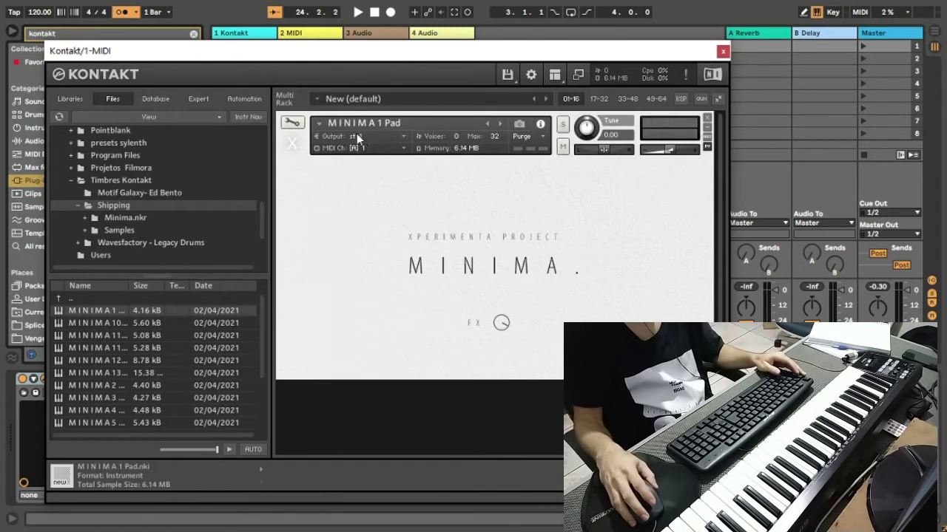
drag(668, 55, 712, 36)
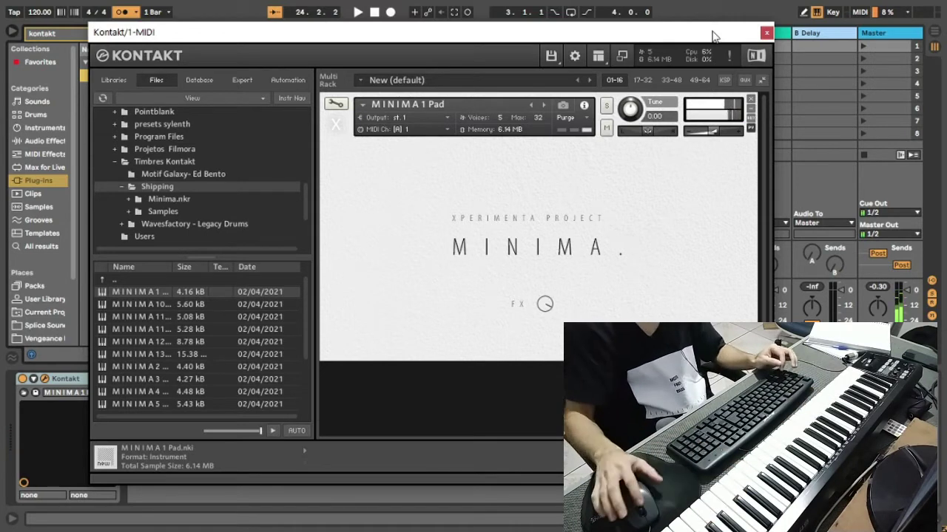
Step: Swap MINIMA 1 Pad for MINIMA 10 - Glockenspiel, audition it, then clear it from the rack
click(751, 99)
drag(153, 305, 411, 253)
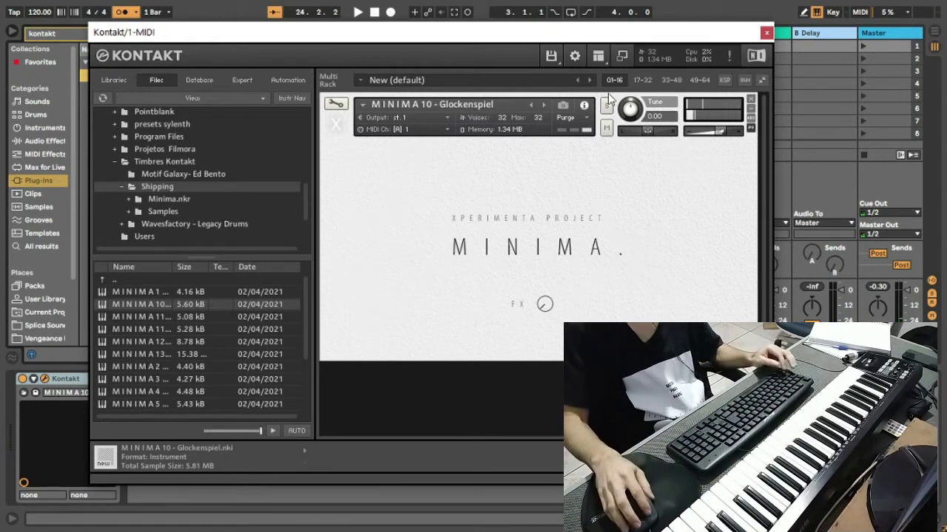
click(750, 102)
Step: Drag MINIMA 11 - E Guitar.nki into the empty Kontakt rack and play it
drag(148, 317, 420, 250)
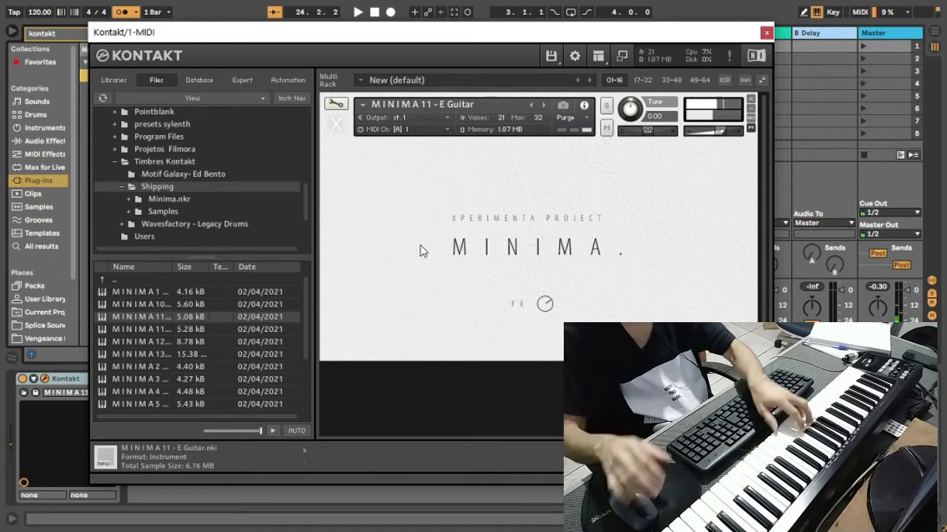
Step: Replace E Guitar with MINIMA 11 - Harmonics and turn its FX knob up
click(750, 99)
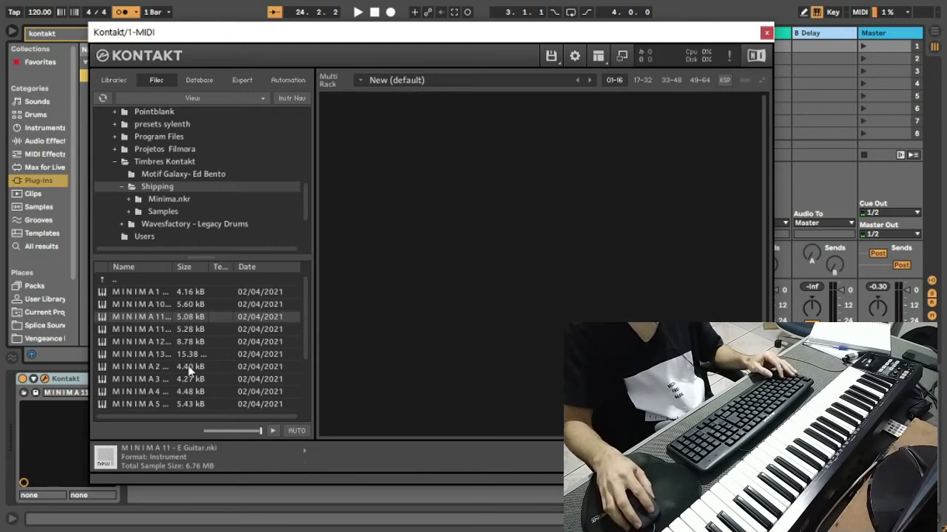
click(130, 329)
drag(130, 326, 374, 252)
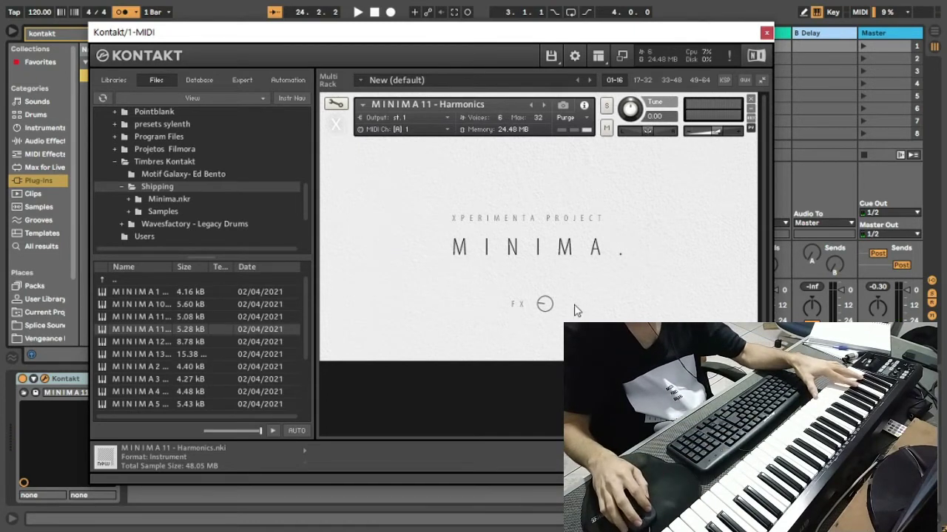
drag(546, 313, 556, 281)
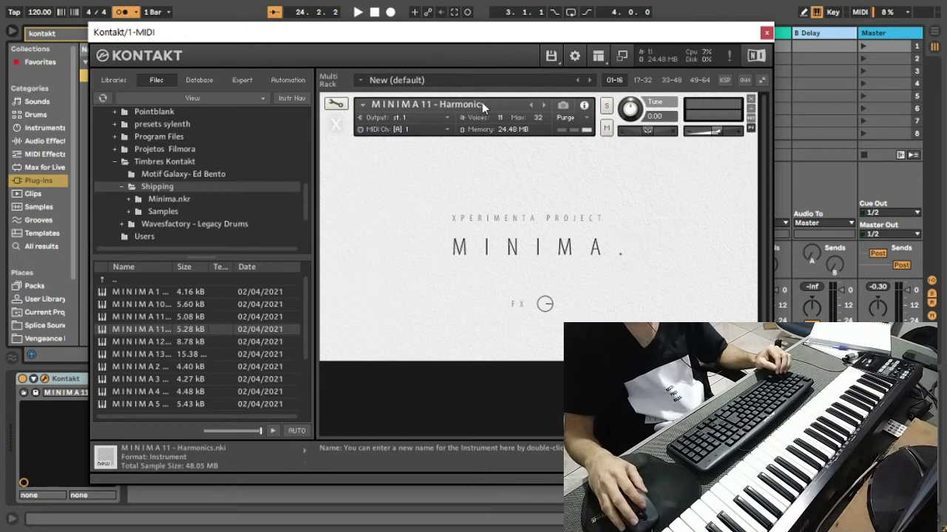
Step: Close Harmonics, saving its changes with Sim, and load MINIMA 12 - Guitar into the empty rack
click(750, 98)
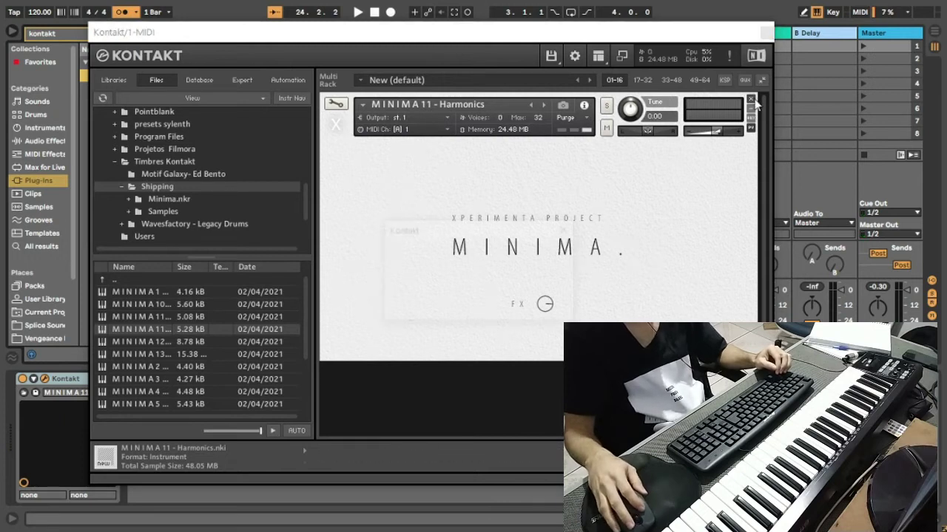
click(541, 309)
click(751, 98)
click(432, 311)
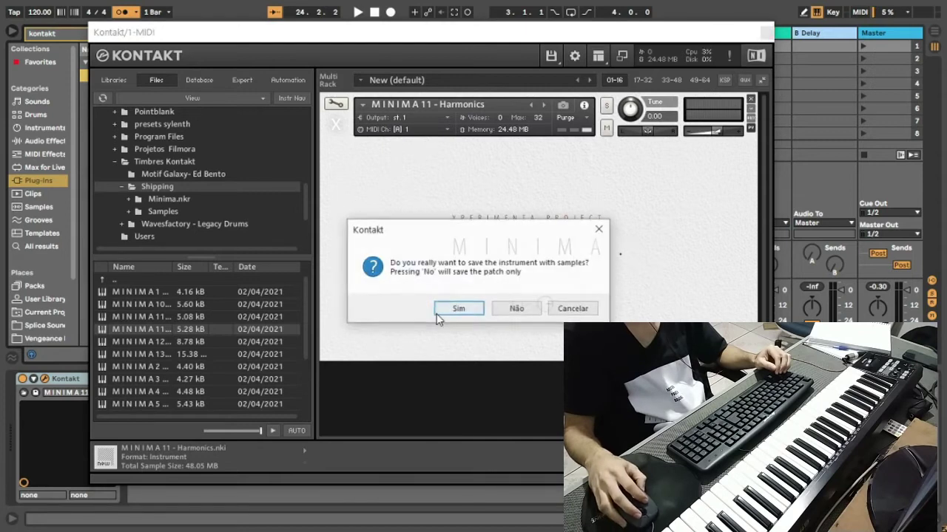
click(599, 228)
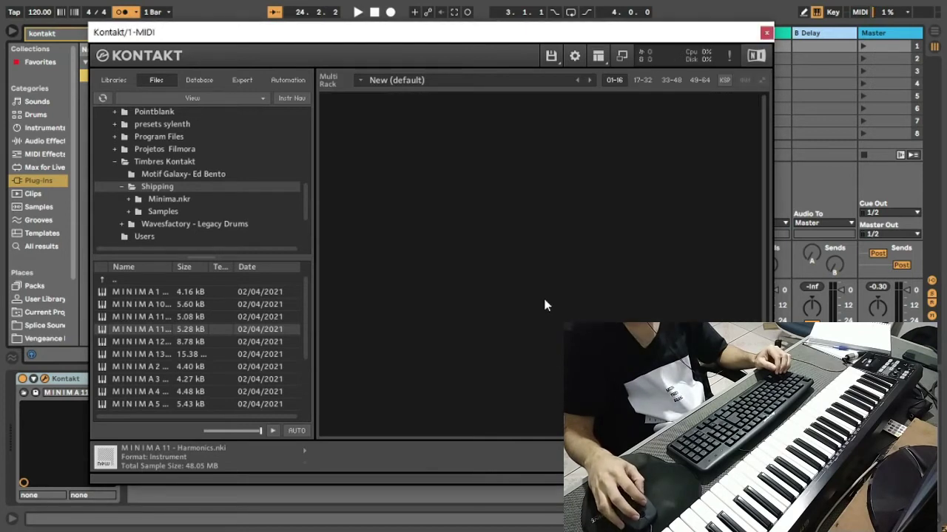
drag(153, 343, 450, 222)
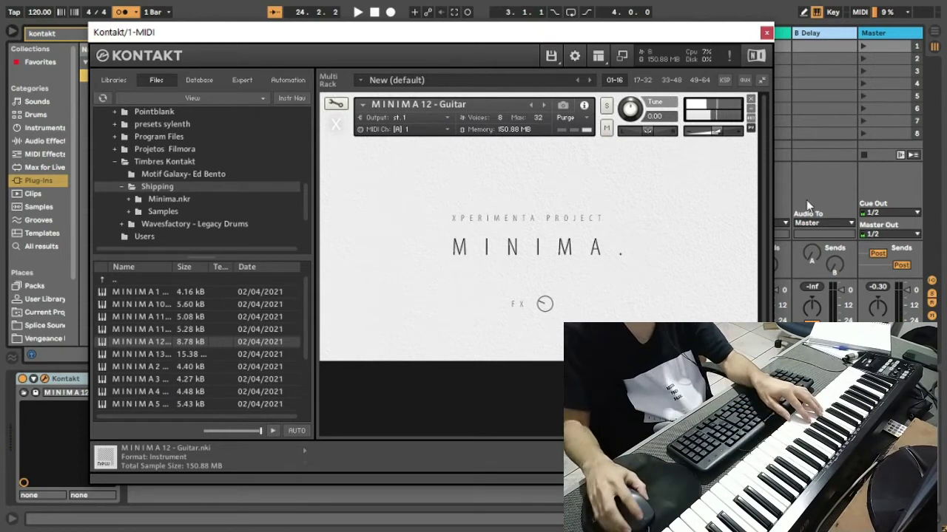
Step: Remove MINIMA 12 - Guitar and drag MINIMA 13 - Piano into the empty rack
click(751, 99)
drag(144, 354, 398, 361)
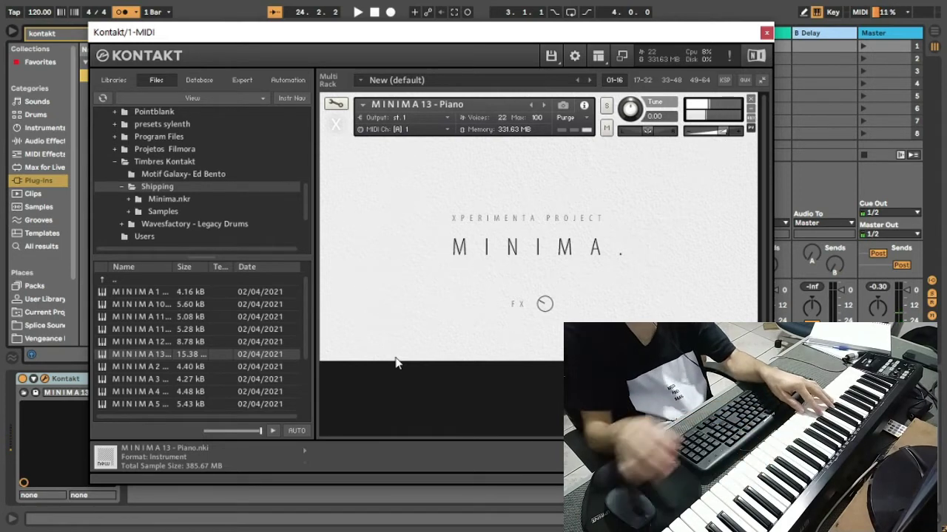
Step: Remove MINIMA 13 - Piano and drag MINIMA 2 Pad into the empty rack
click(750, 98)
drag(117, 367, 412, 370)
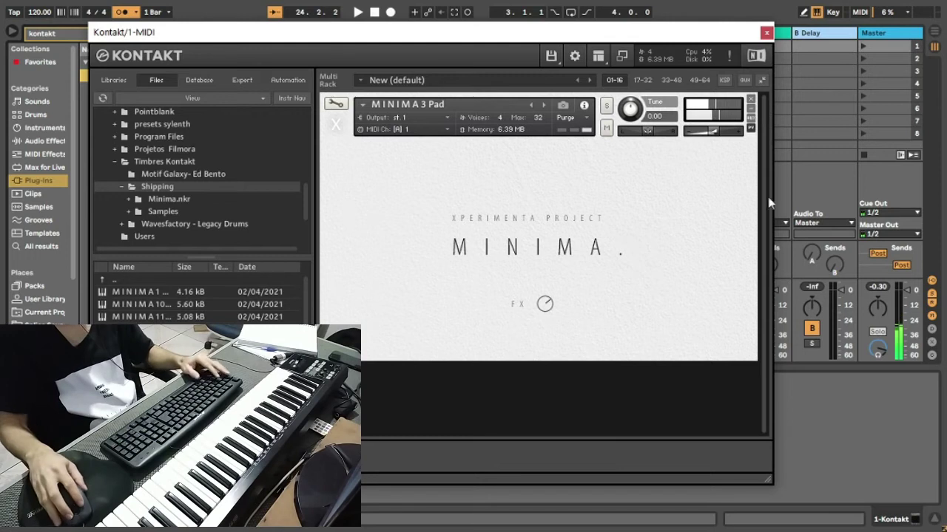
Step: Replace MINIMA 3 Pad with MINIMA 4 Pad, discarding MINIMA 3's unsaved changes
click(751, 101)
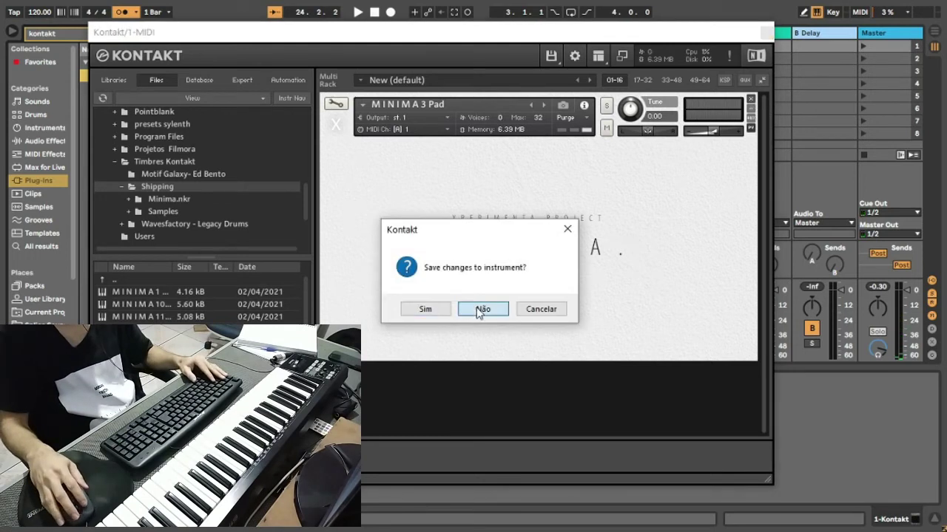
click(423, 309)
drag(148, 347, 372, 290)
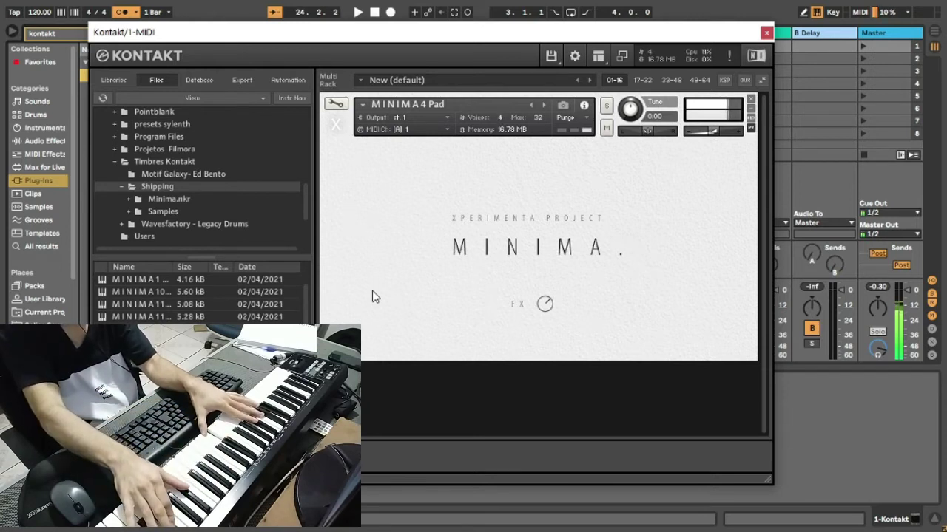
Step: Swap MINIMA 4 Pad for MINIMA 5 Pad, then remove MINIMA 5 Pad after auditioning it
click(751, 98)
drag(148, 329, 436, 254)
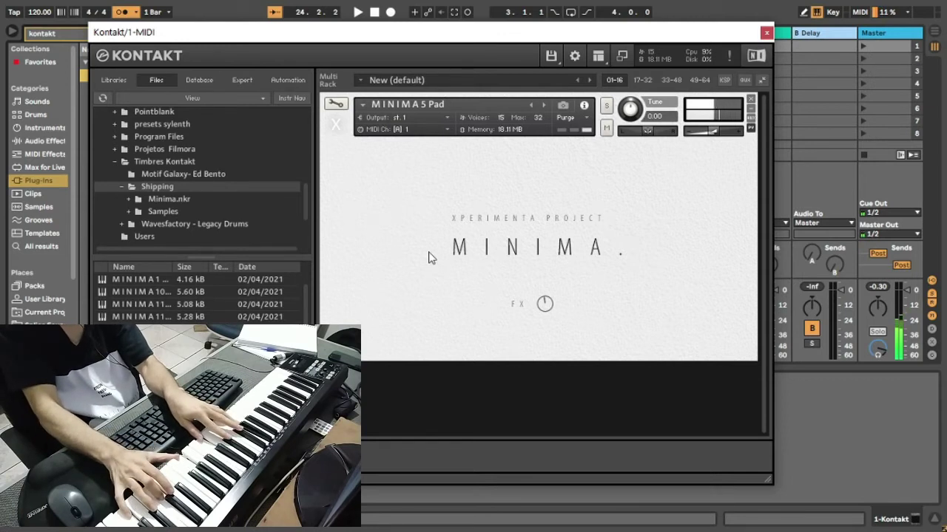
click(750, 99)
Step: Load MINIMA 6 - Glass from further down the Files list into the empty rack
scroll(200, 298, down, 3)
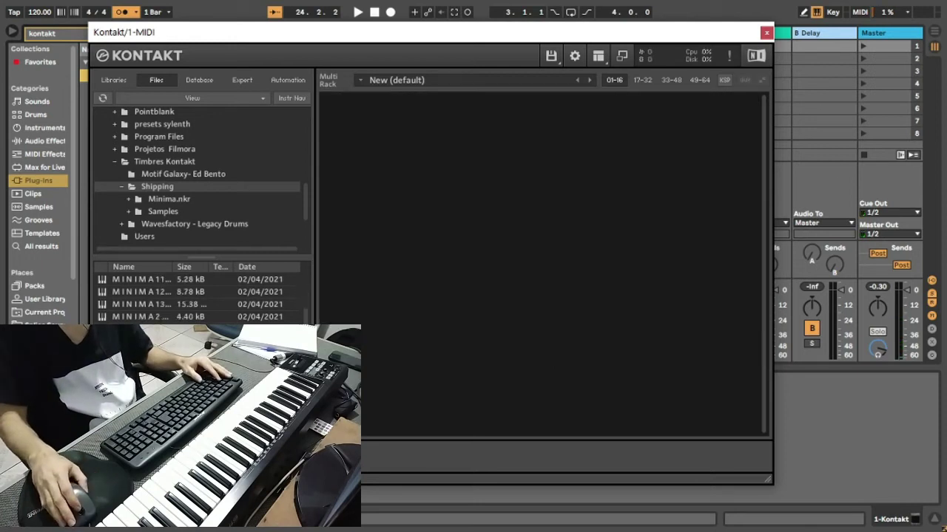
drag(148, 355, 363, 373)
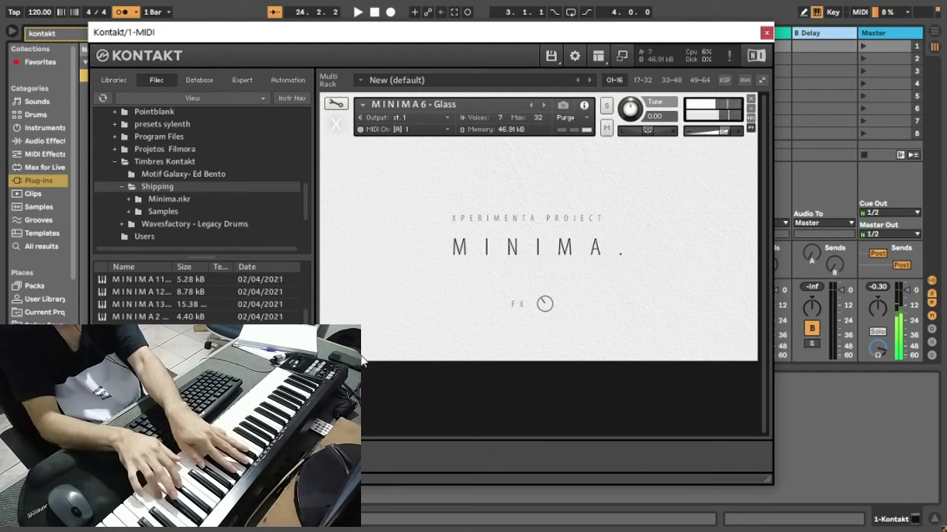
Step: Remove MINIMA 6 - Glass from Kontakt's rack
click(751, 99)
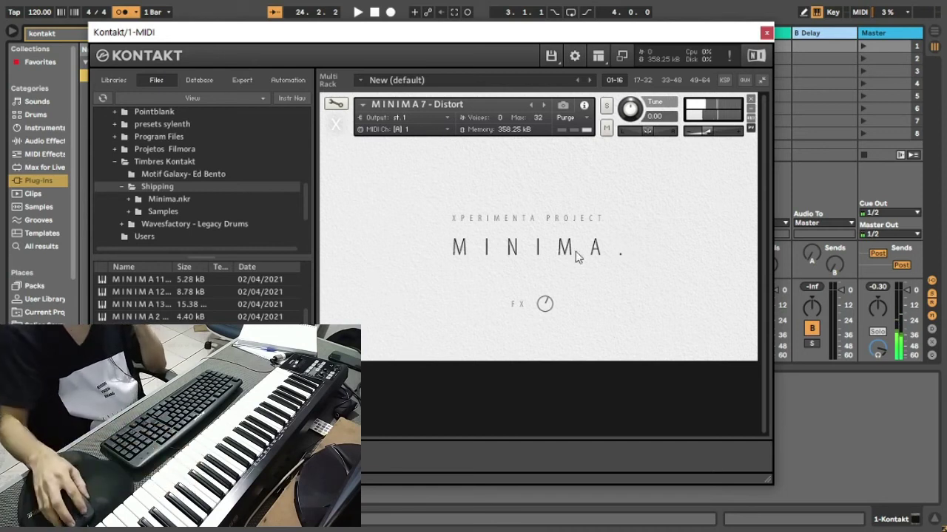
Step: Replace MINIMA 7 - Distort with MINIMA 8 - Whale, selecting it by keyboard in the Files list
click(751, 98)
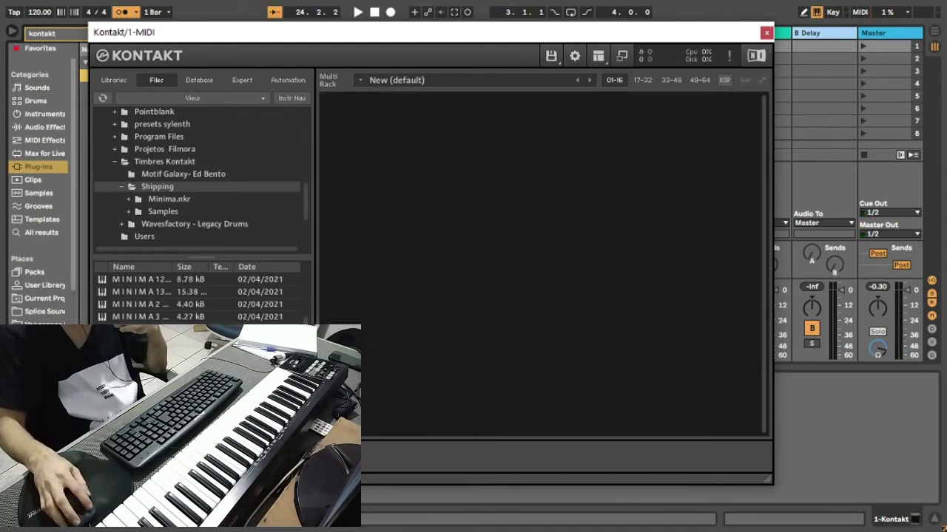
key(Down)
key(Return)
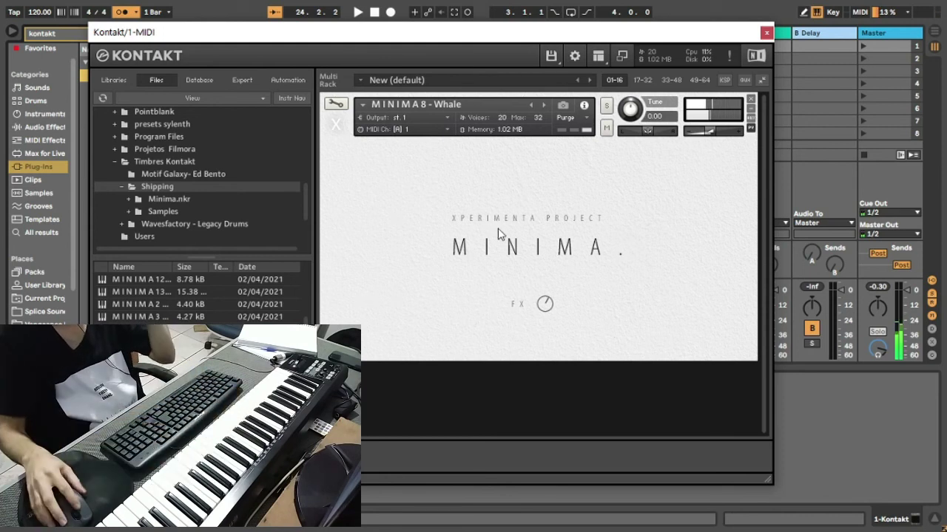
Step: Replace MINIMA 8 - Whale with MINIMA 9 - Carillon from further down the Files list
click(751, 100)
scroll(150, 276, down, 1)
drag(148, 379, 406, 205)
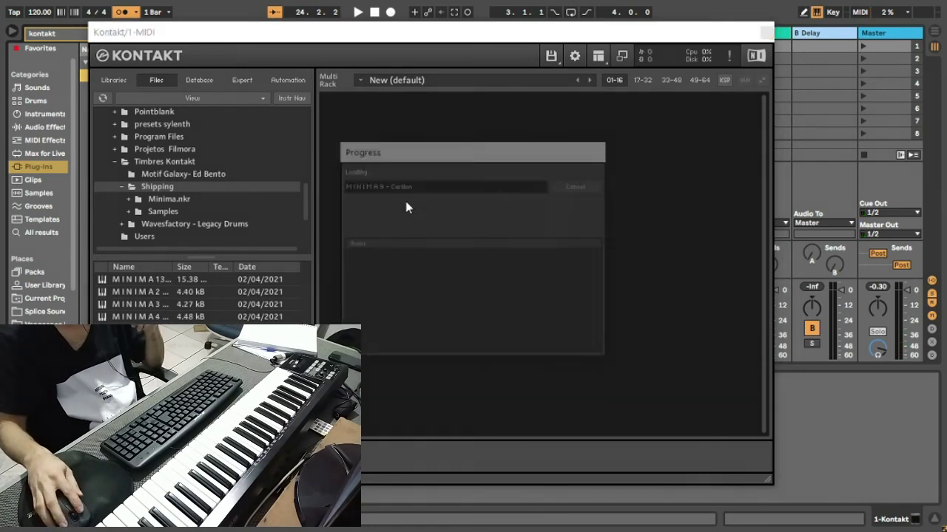